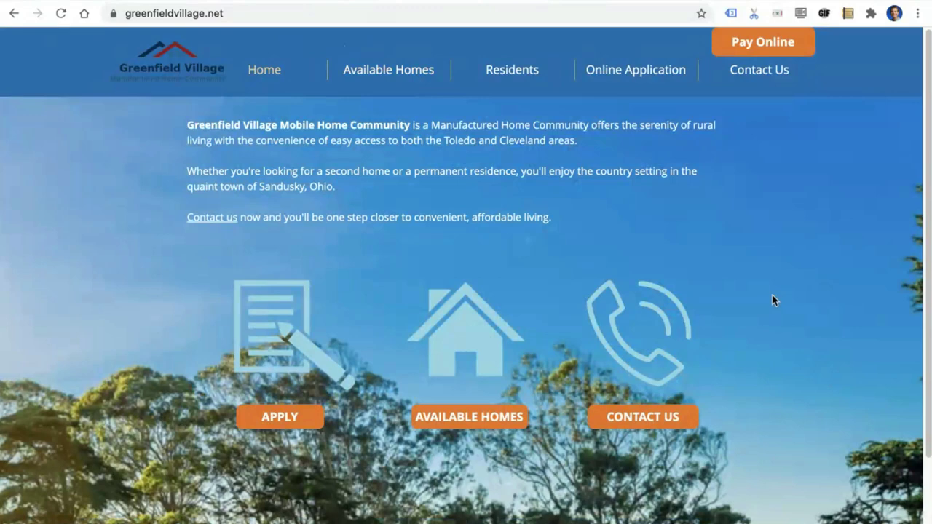
Step: Visit the Greenfield Village Available Homes page, then return to the GA Reports Home showing 36 users
click(365, 77)
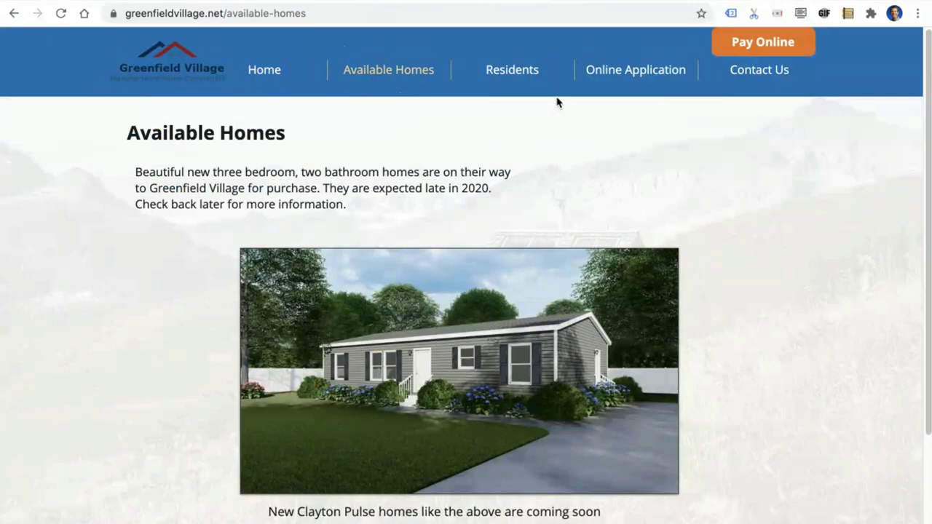
click(621, 2)
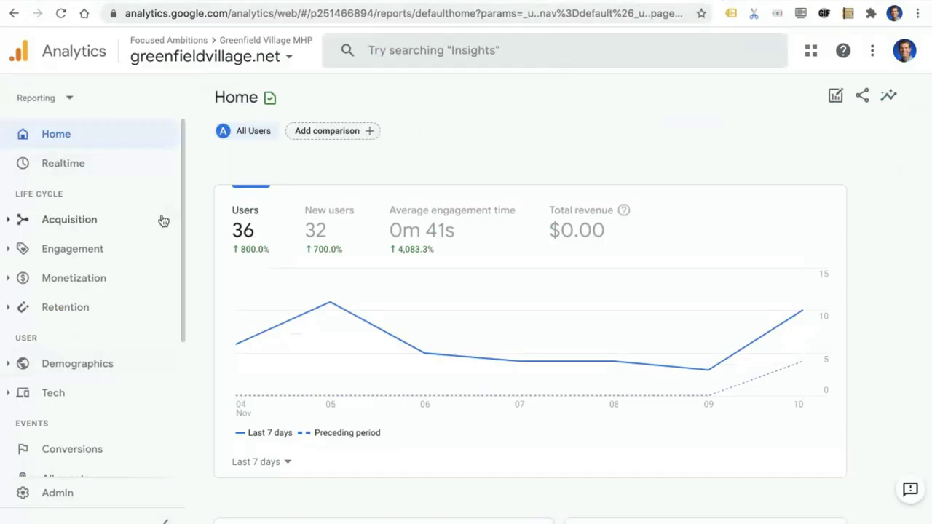
Step: Go to Events > All events for greenfieldvillage.net and start creating a new event
scroll(94, 288, down, 1)
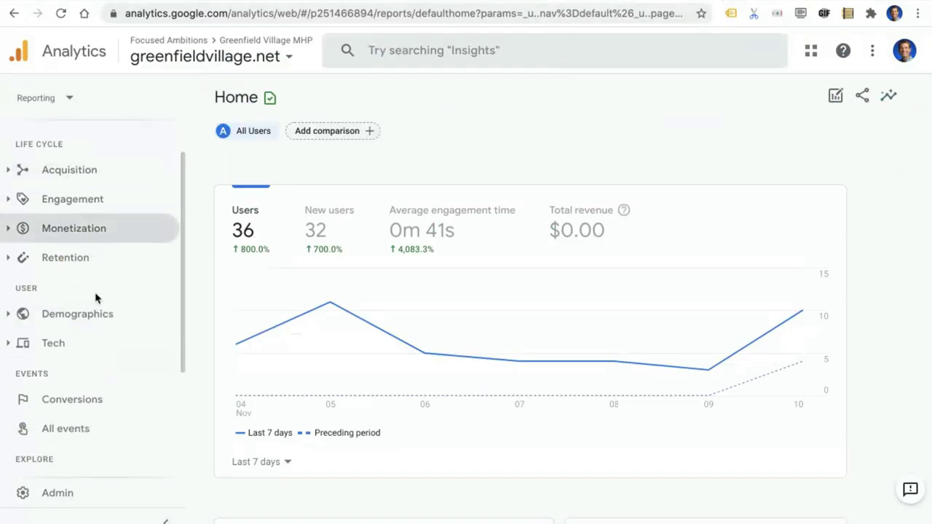
click(84, 428)
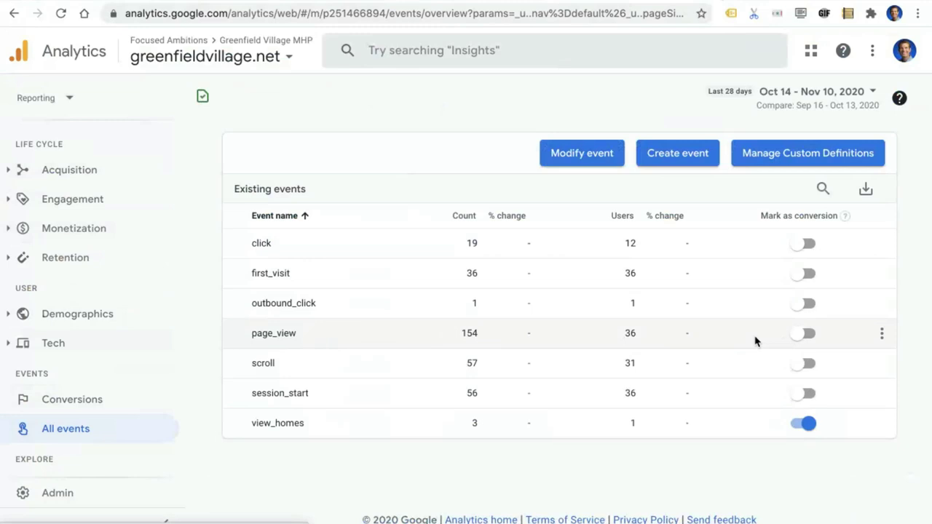
click(688, 153)
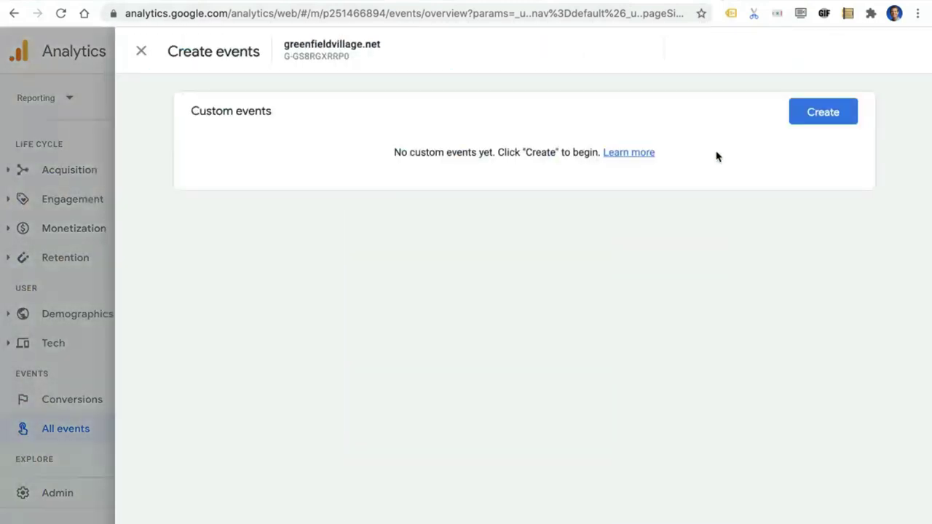
Step: Name the new custom event available_homes with condition event_name equals page_view
click(824, 117)
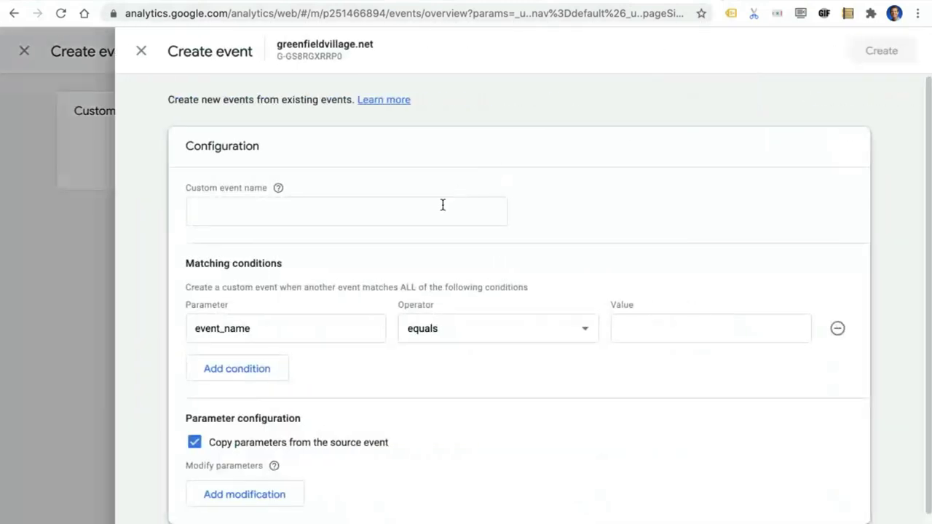
click(443, 205)
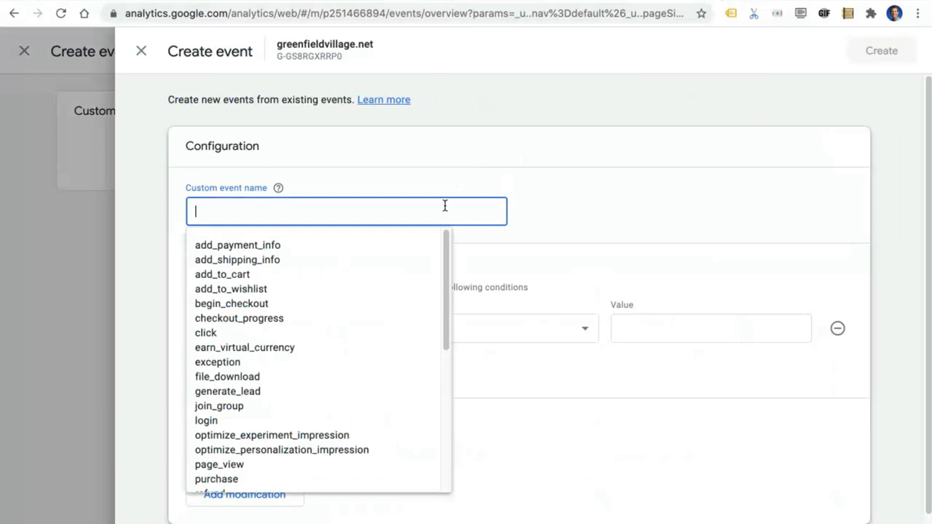
text(av)
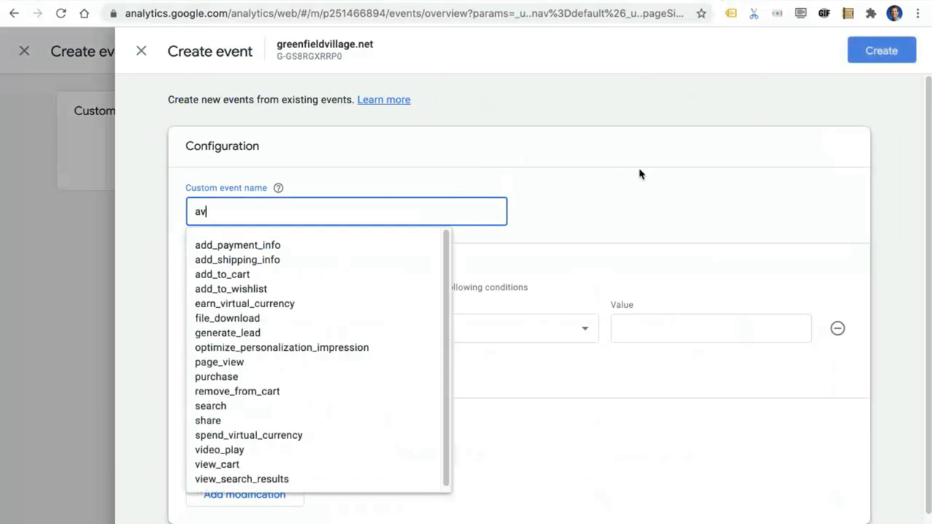
text(ailable_homes)
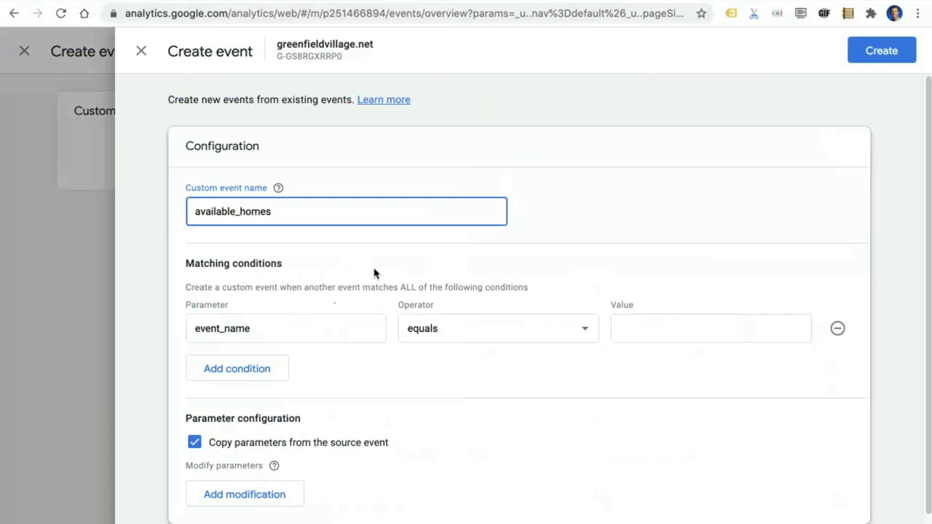
click(631, 329)
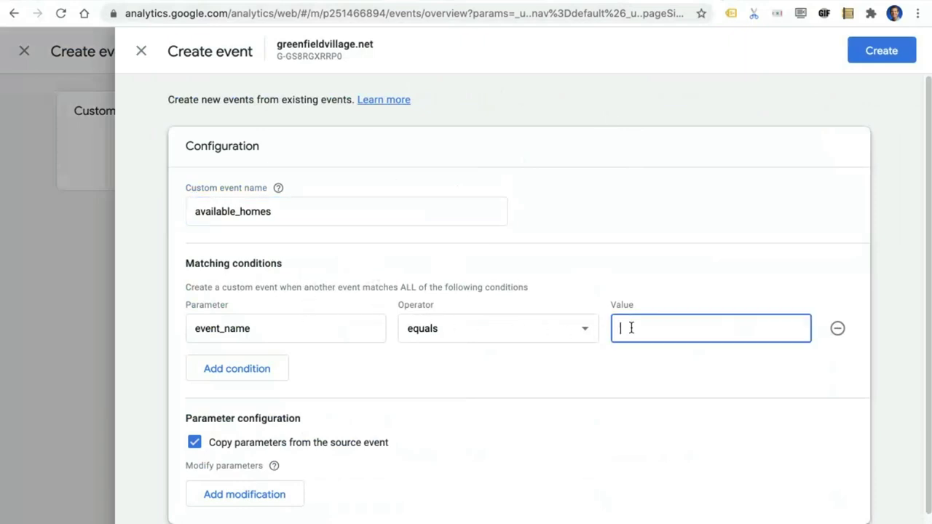
text(page_view)
Step: Add a second condition: page_location contains available-homes
click(248, 368)
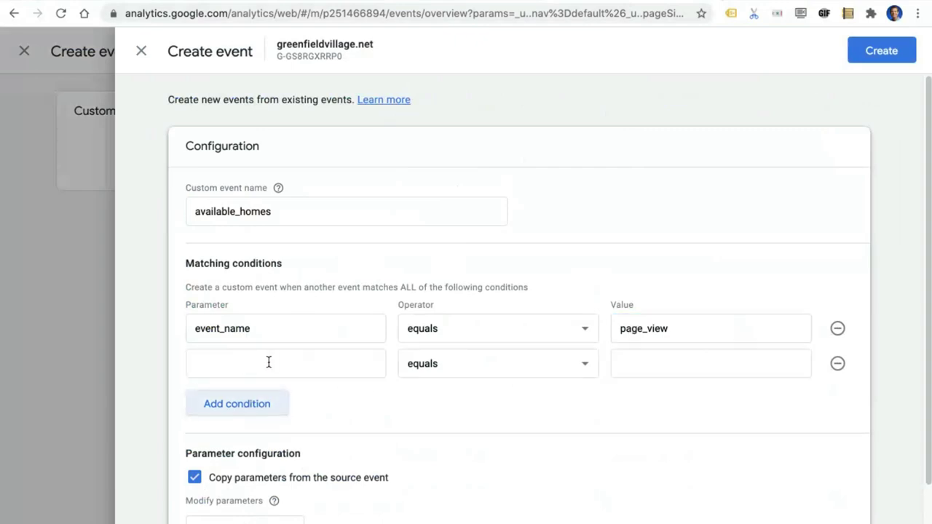
click(268, 362)
text(page)
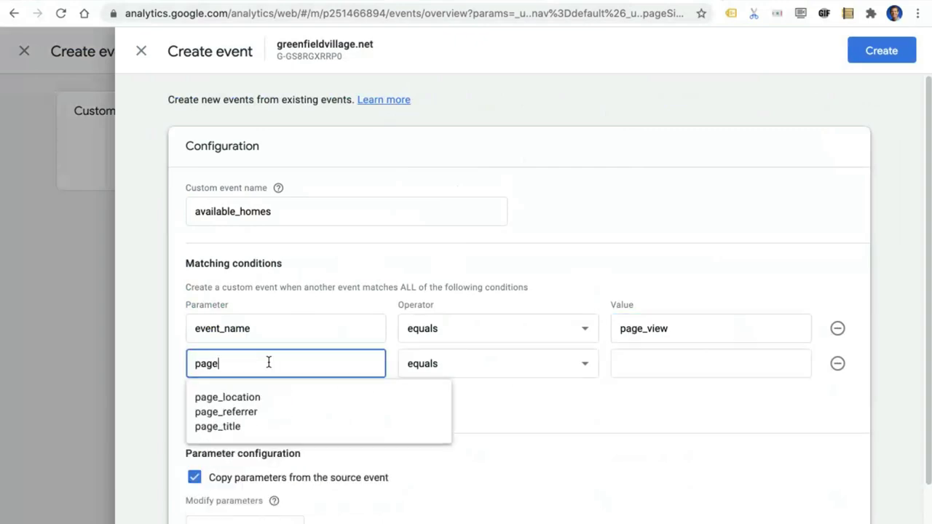
click(256, 397)
click(422, 368)
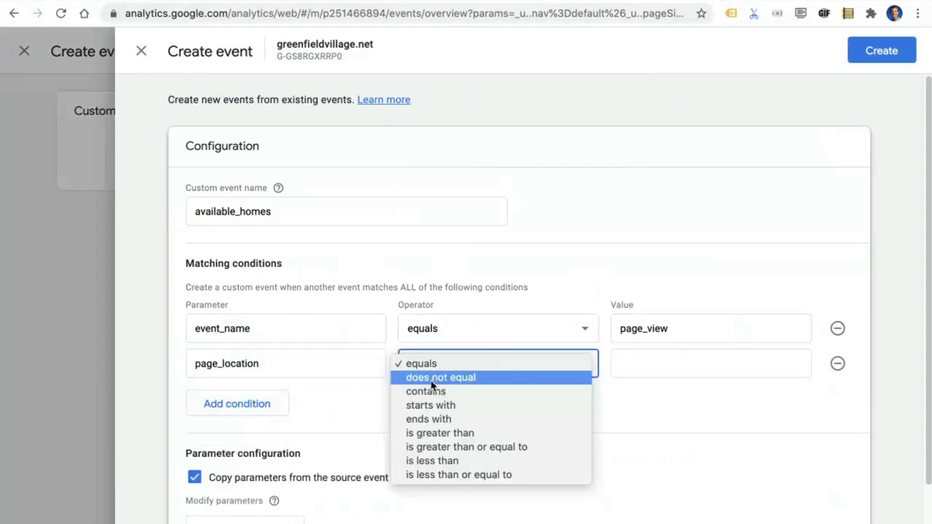
click(435, 394)
key(Tab)
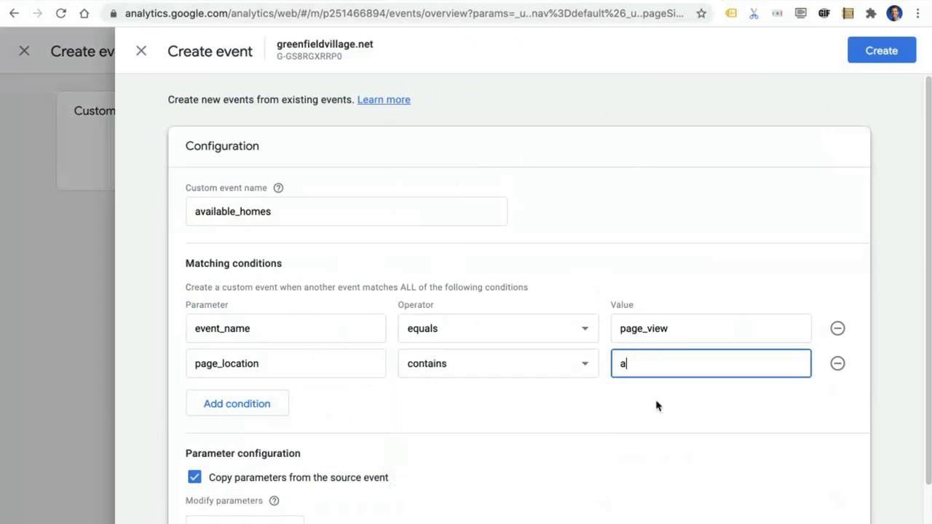
text(available-homes)
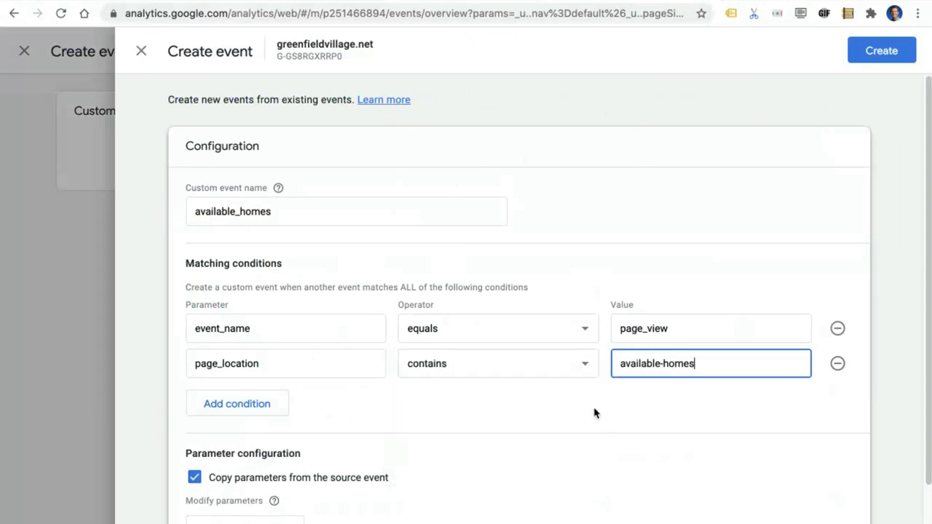
Step: Review the help on modifying parameters, then save the available_homes custom event
scroll(556, 402, down, 1)
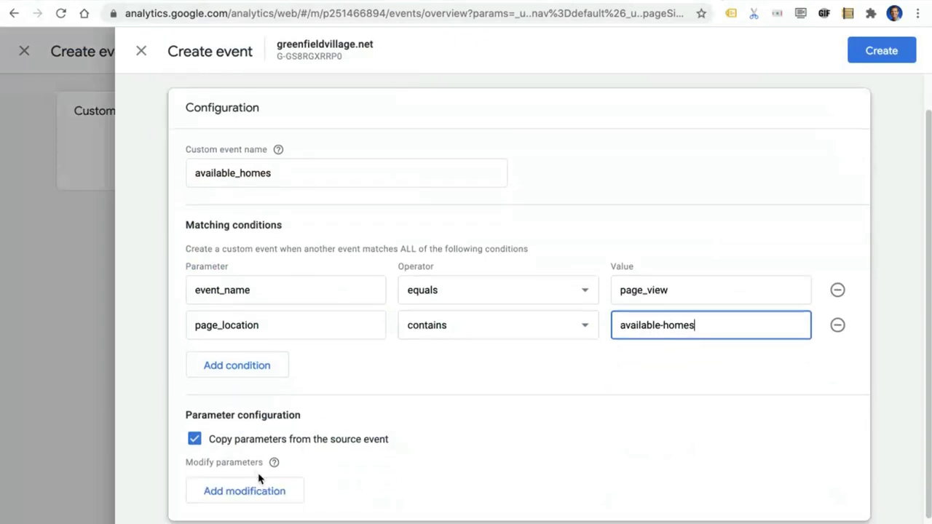
click(277, 464)
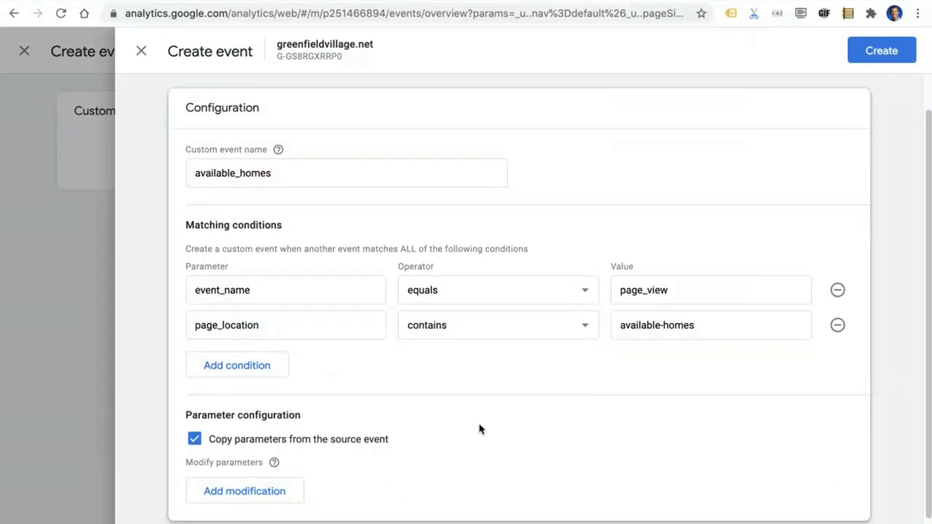
scroll(470, 428, up, 1)
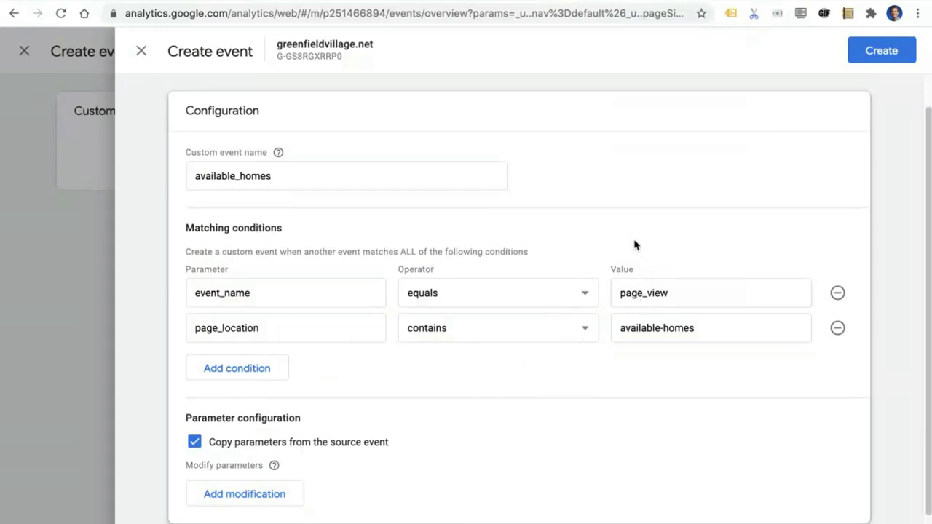
click(876, 59)
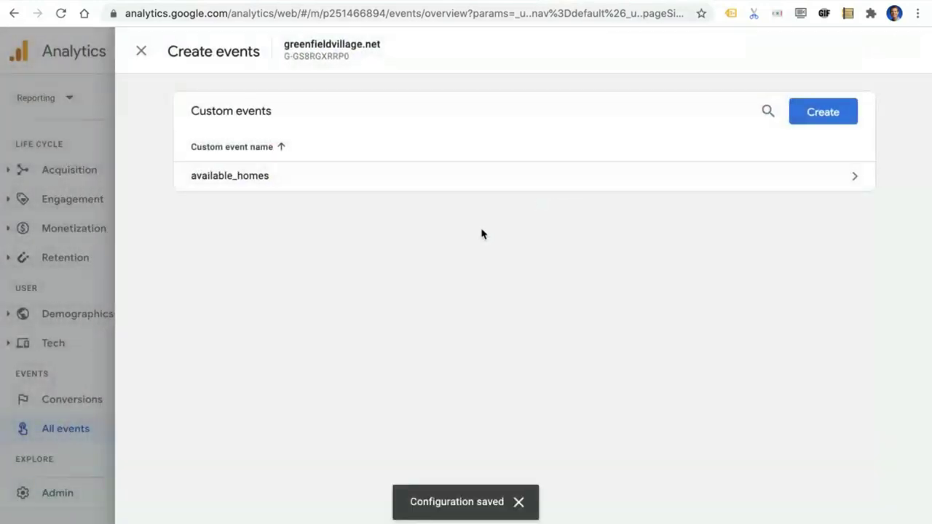
Step: Close the custom events panel and add available_homes as a new conversion event
click(141, 52)
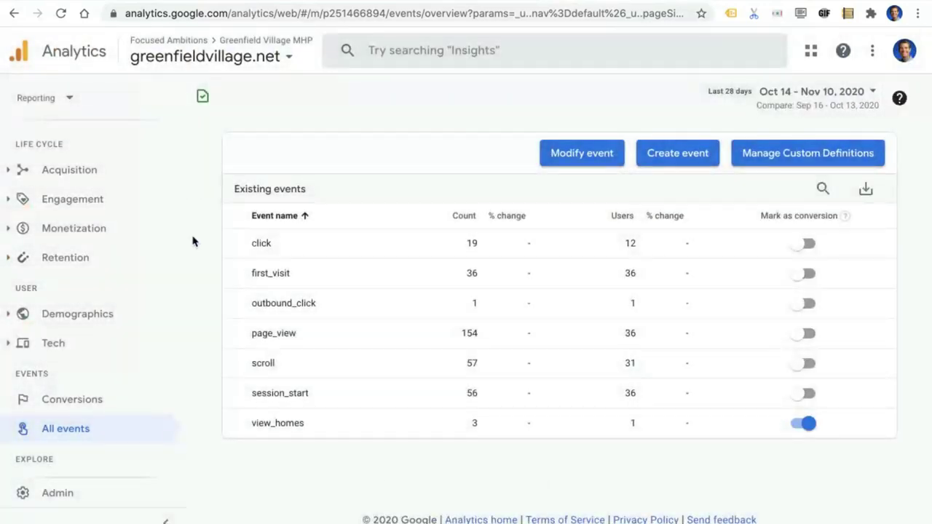
click(98, 401)
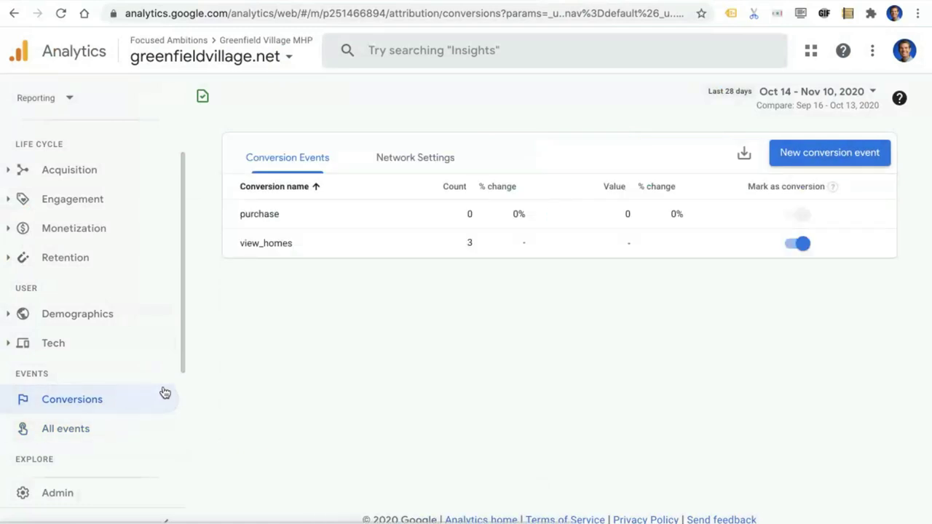
click(810, 159)
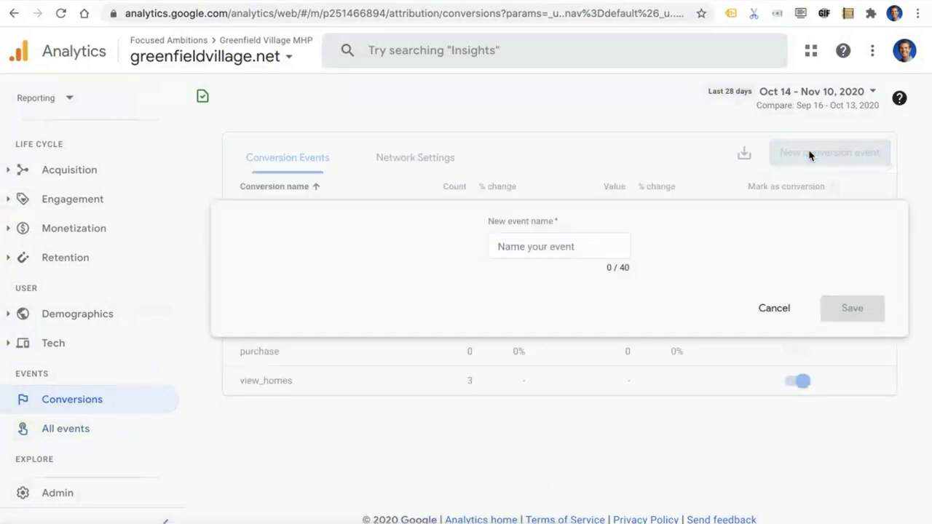
click(527, 247)
text(a)
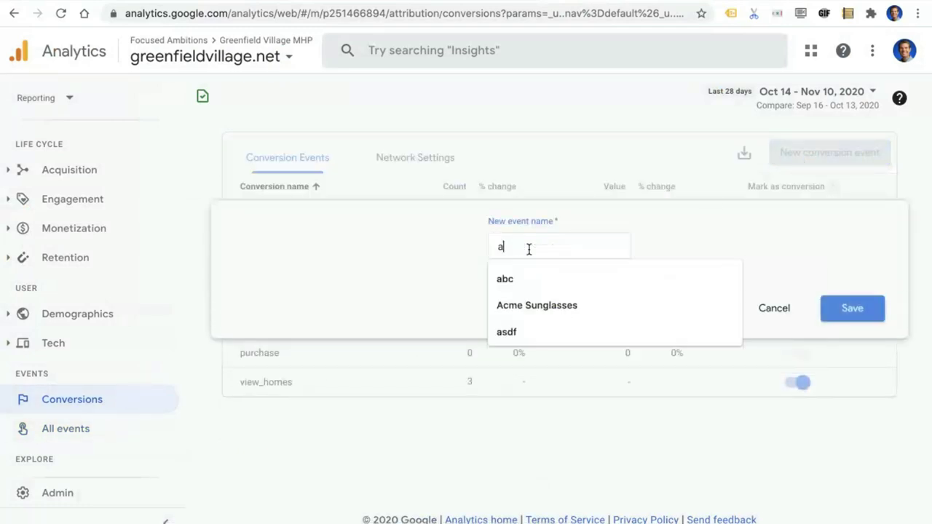
text(vailable)
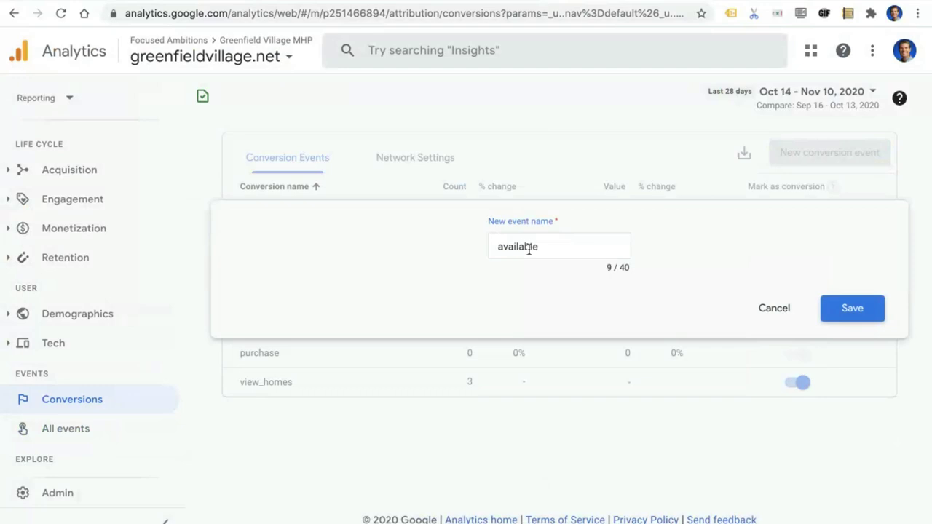
text(_homes)
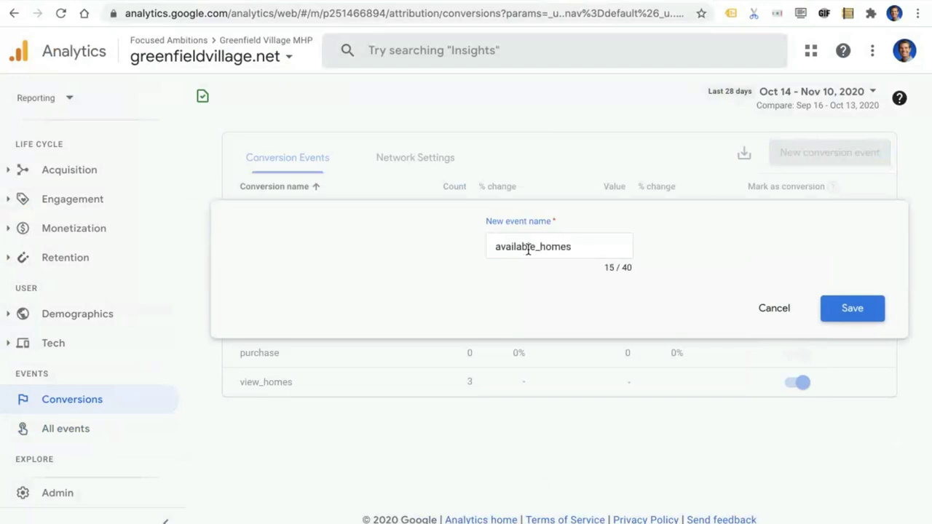
click(840, 309)
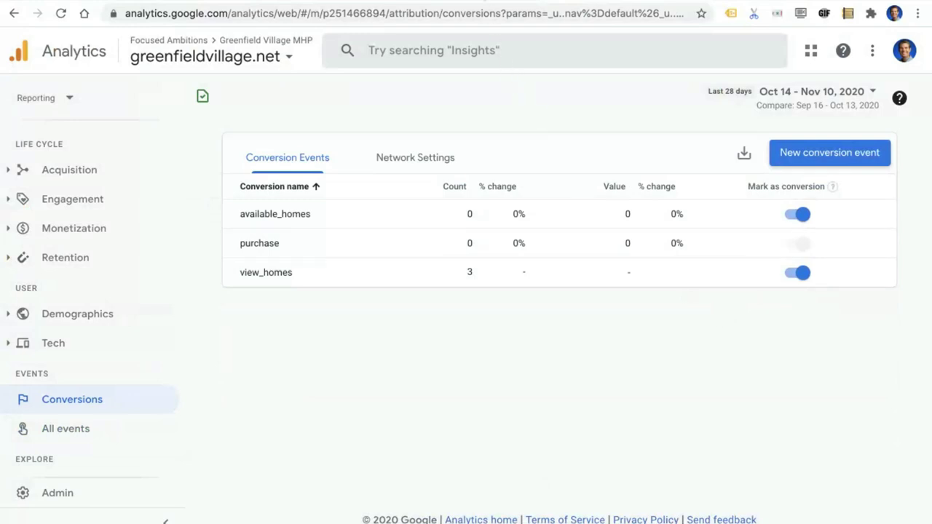
Step: On the Greenfield Village site, go Home then Available Homes, and return to Analytics Realtime
click(475, 2)
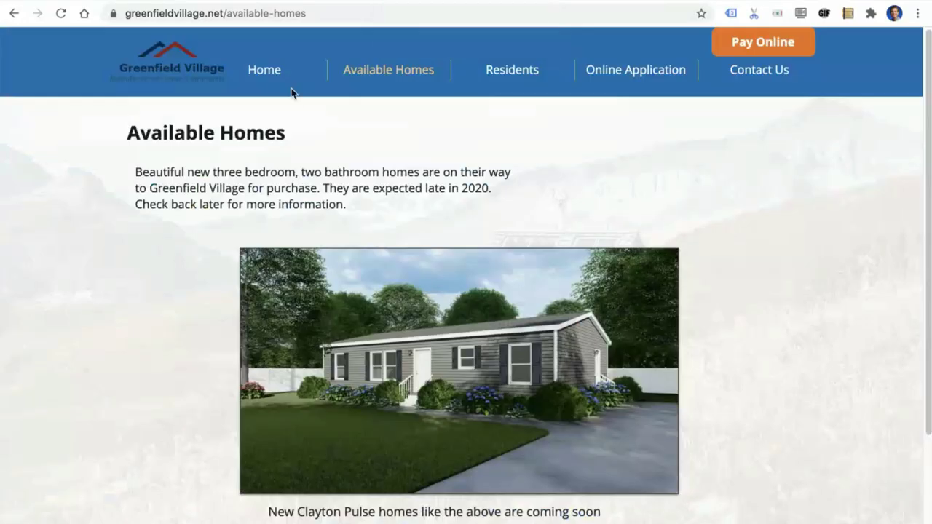
click(267, 75)
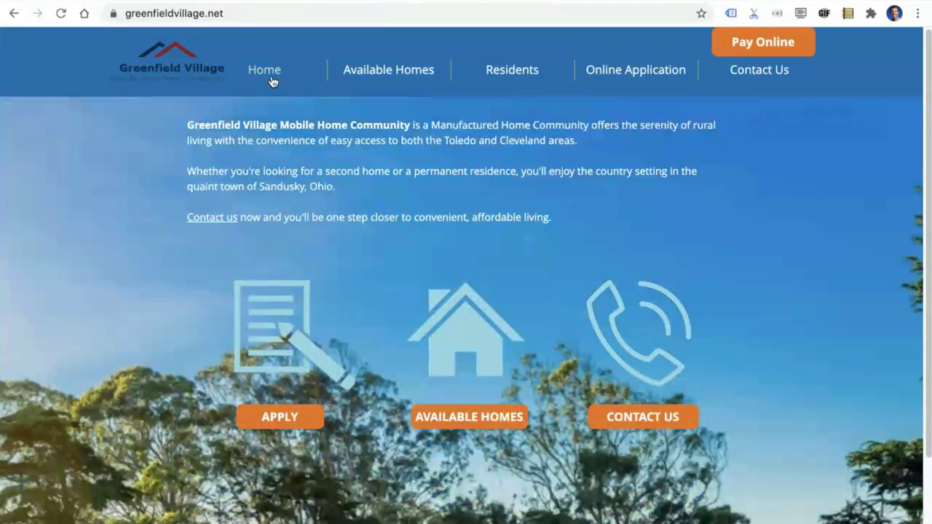
click(382, 74)
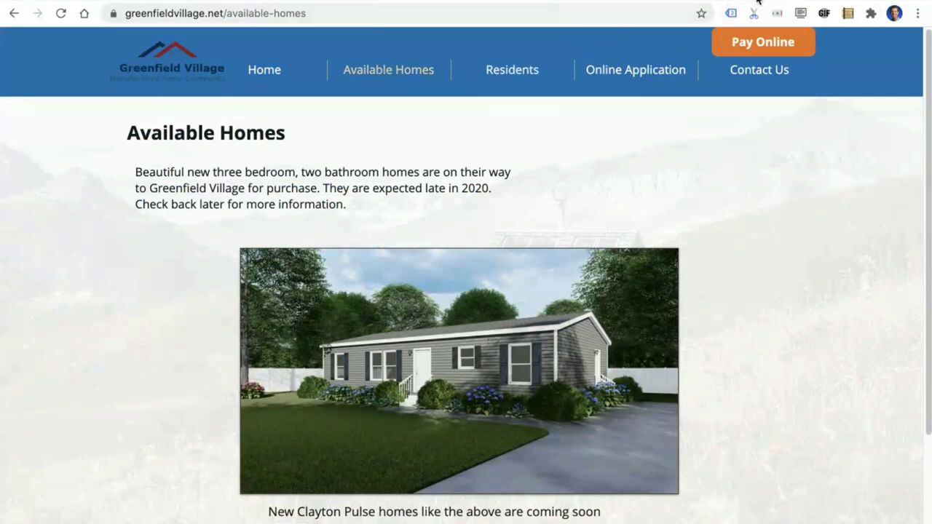
key(ctrl+Tab)
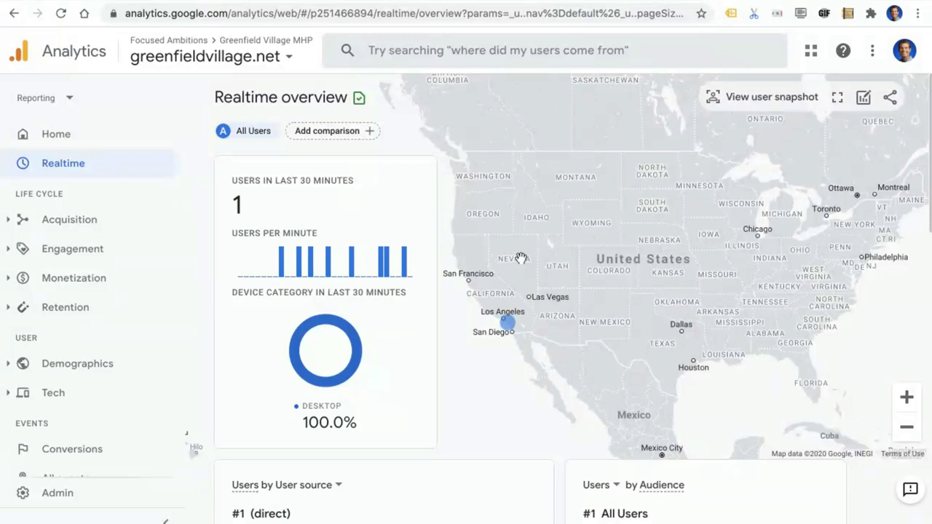
Step: Check Conversions by Event name in Realtime: available_homes shows 1 conversion beside view_homes
scroll(556, 299, down, 2)
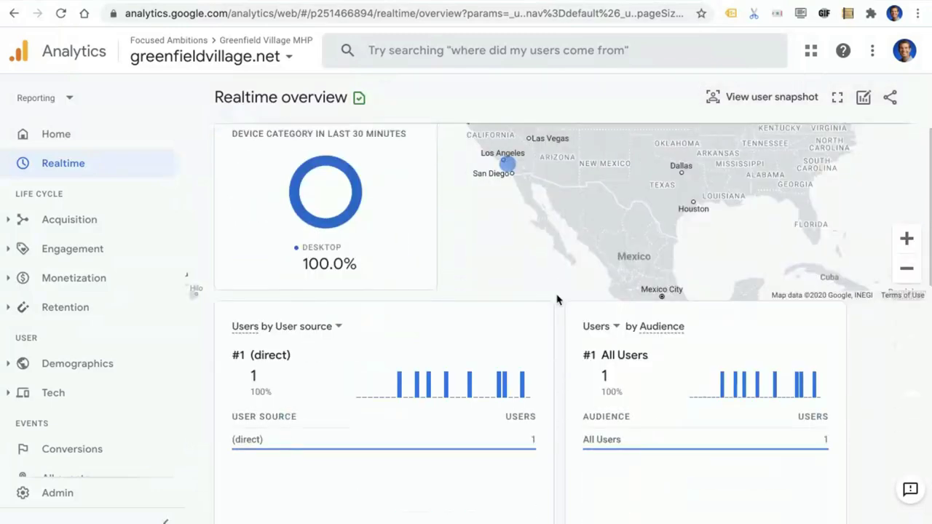
scroll(557, 298, down, 5)
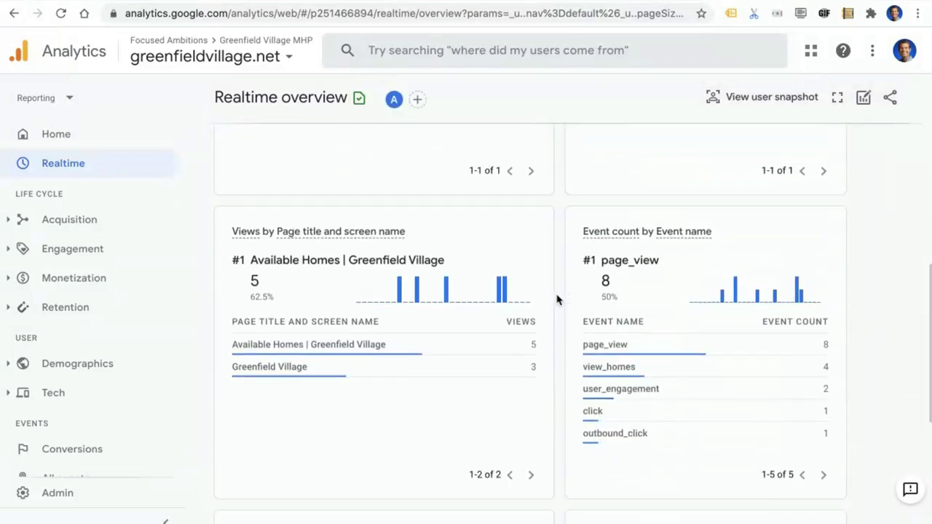
scroll(556, 299, down, 4)
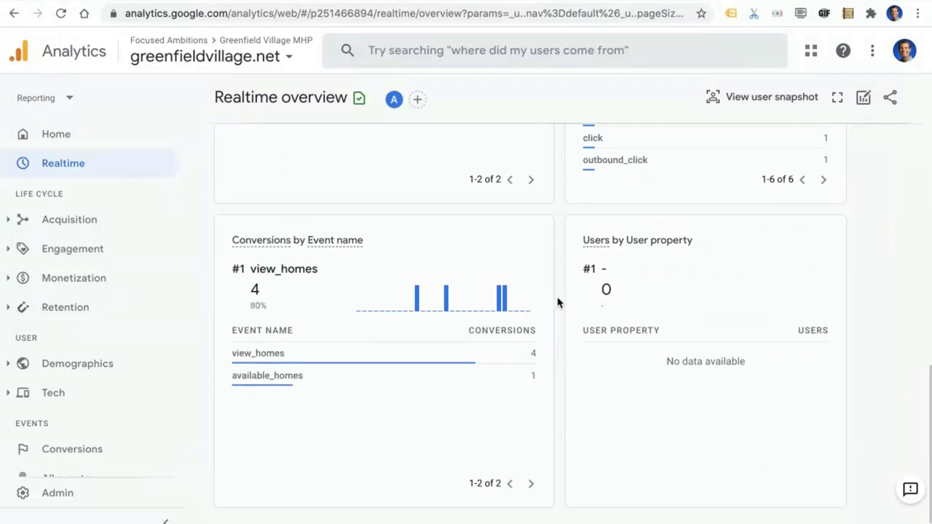
mouse_move(444, 385)
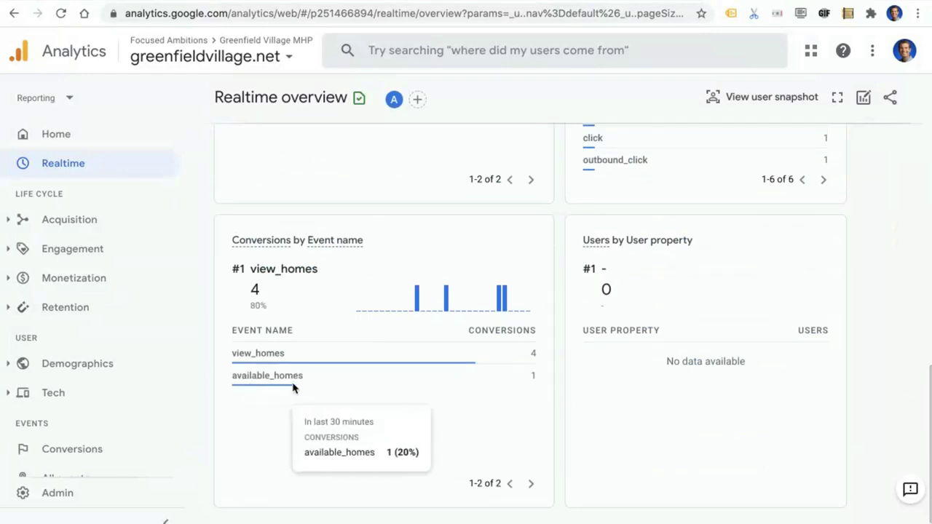